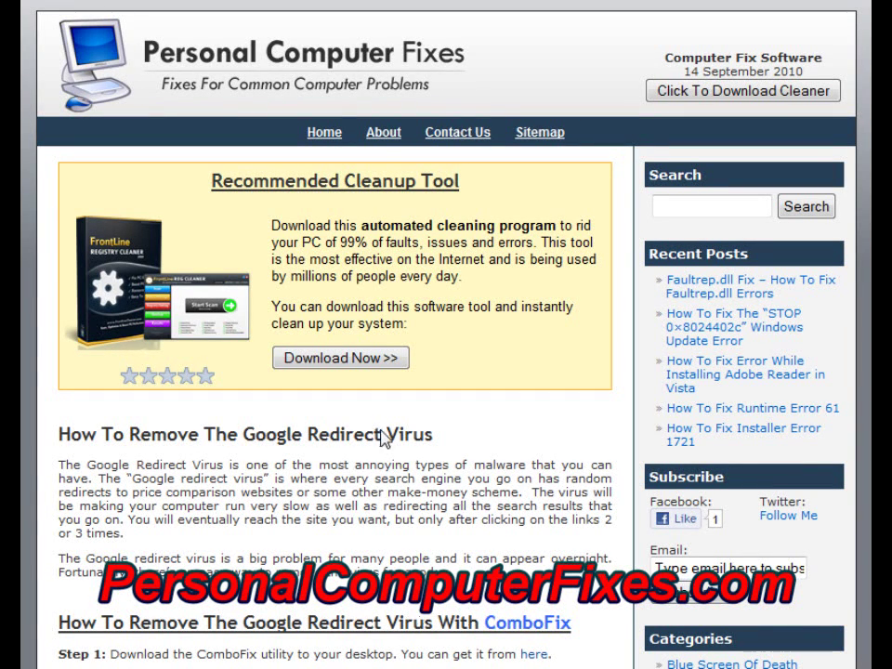
# Step: Highlight the 'Google Redirect Virus' heading and the opening paragraph while reading the guide
pyautogui.moveTo(243, 434); pyautogui.dragTo(247, 435)
pyautogui.click(248, 439)
pyautogui.moveTo(244, 438); pyautogui.dragTo(458, 444)
pyautogui.click(459, 446)
pyautogui.moveTo(247, 434)
pyautogui.mouseDown()
pyautogui.moveTo(554, 450)
pyautogui.moveTo(243, 425)
pyautogui.mouseUp()
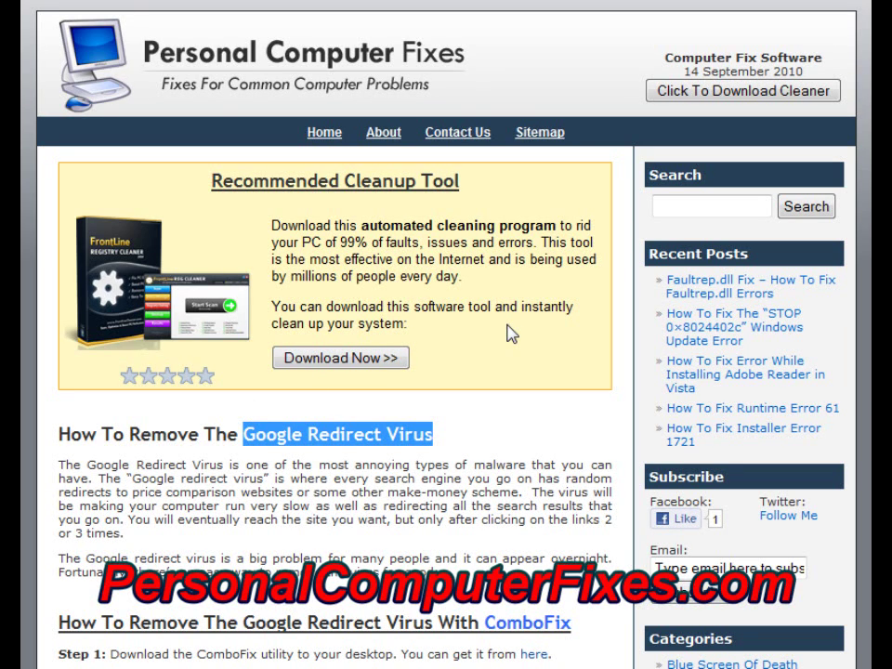
pyautogui.click(436, 335)
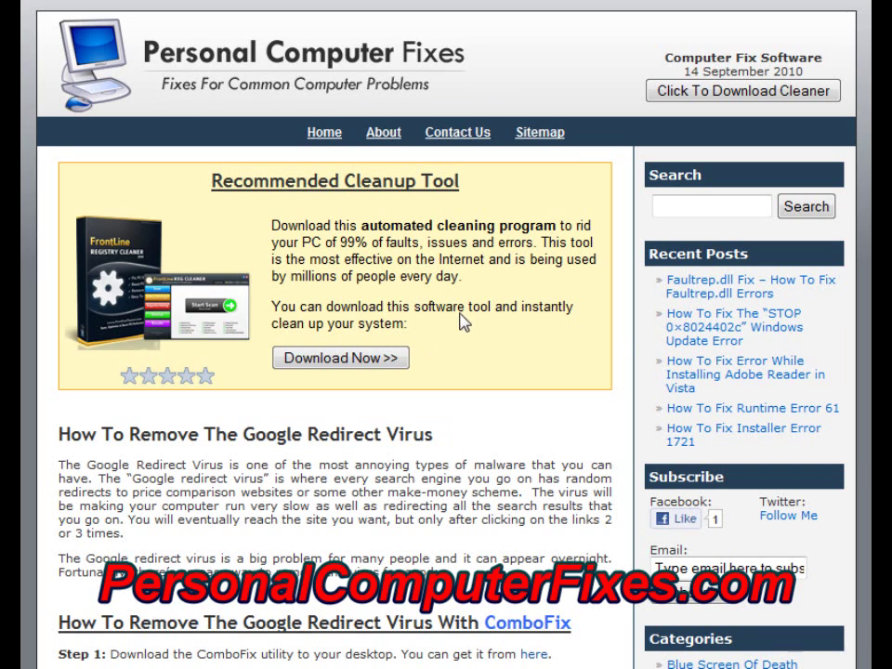
pyautogui.moveTo(446, 543); pyautogui.dragTo(59, 466)
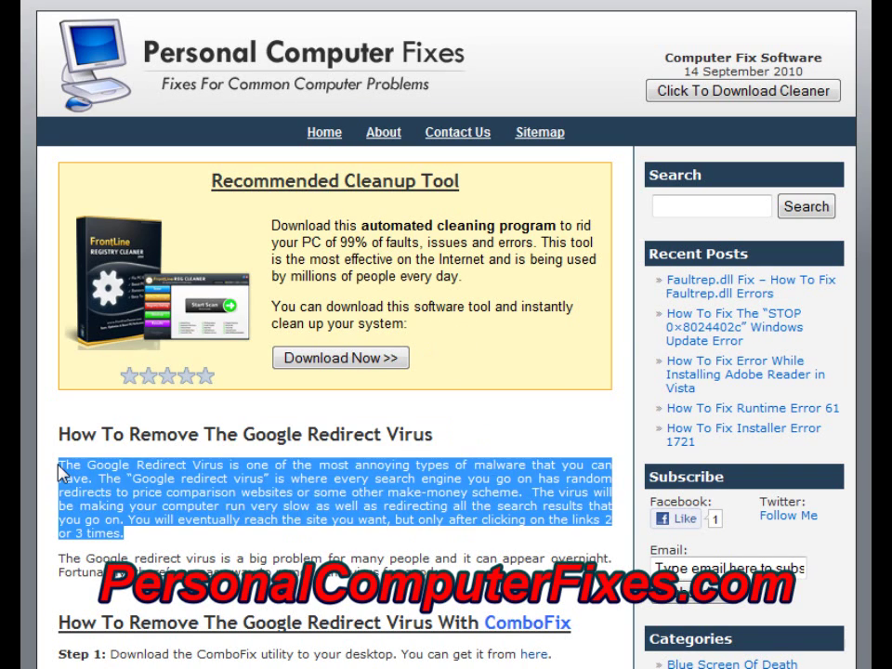
pyautogui.click(59, 467)
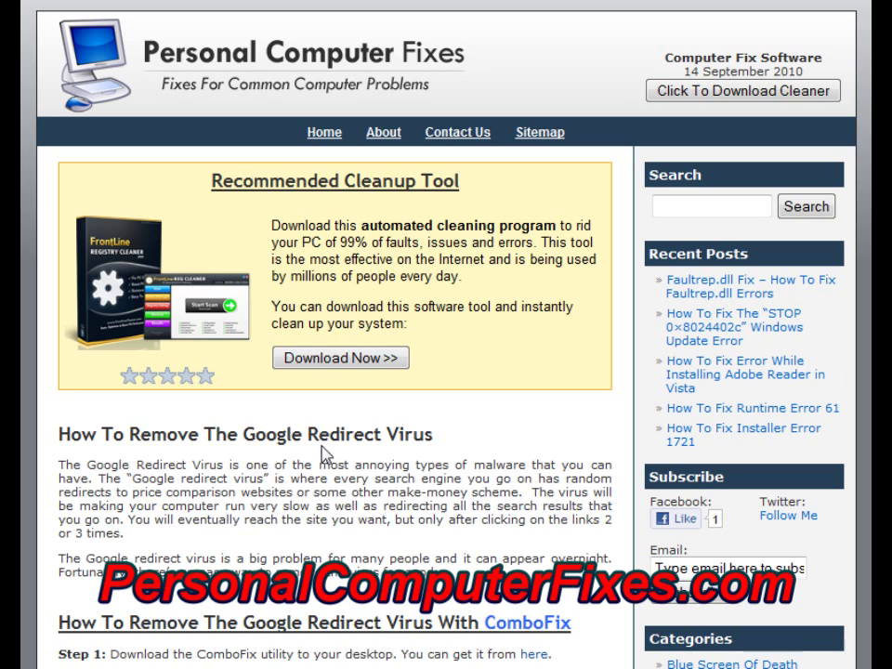
# Step: Scroll down through the guide to Step 1's ComboFix download link
pyautogui.scroll(-3, 405, 474)
pyautogui.moveTo(474, 343); pyautogui.dragTo(140, 320)
pyautogui.click(97, 325)
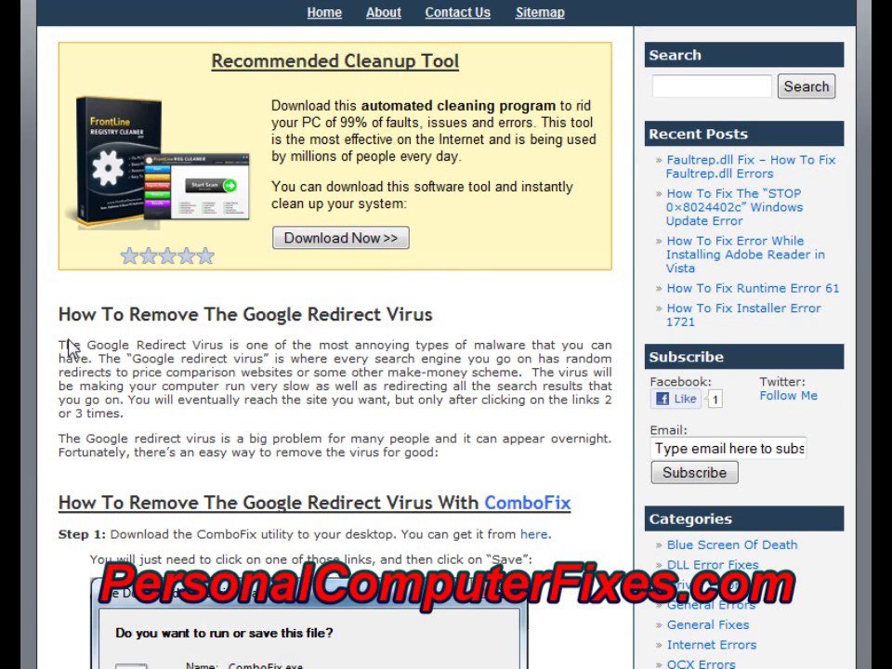
pyautogui.scroll(-3, 444, 407)
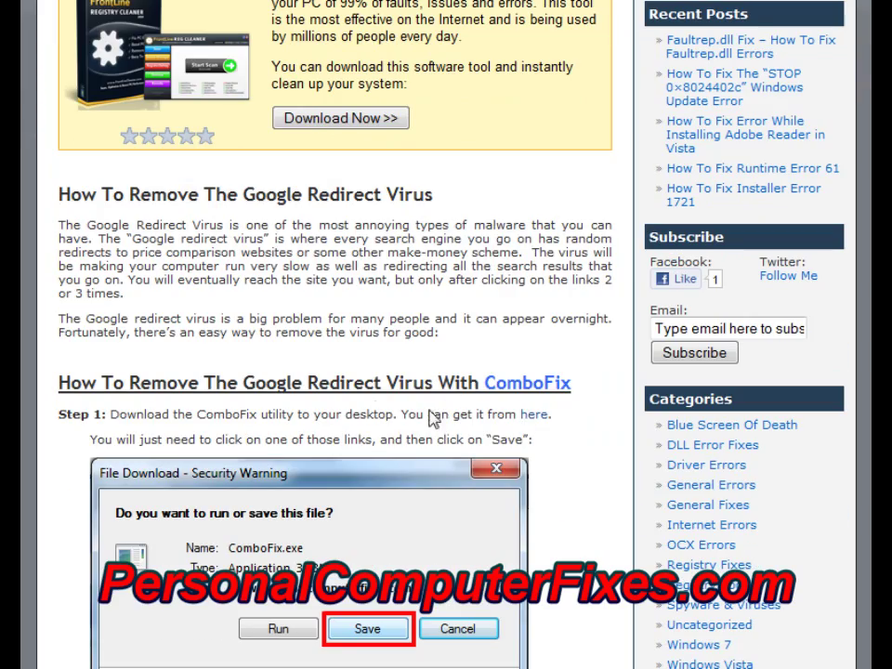
pyautogui.scroll(-12, 340, 381)
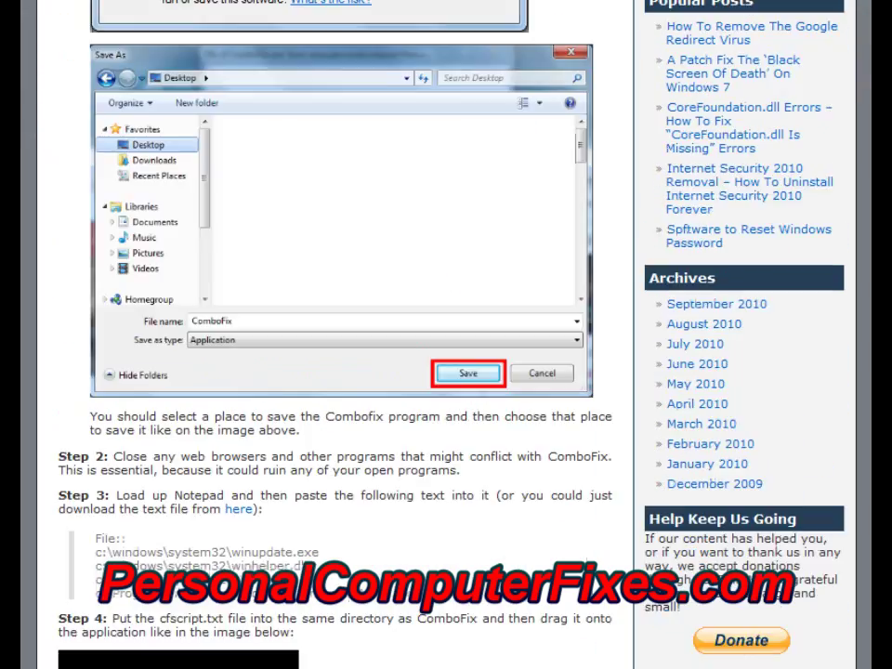
pyautogui.scroll(14, 147, 455)
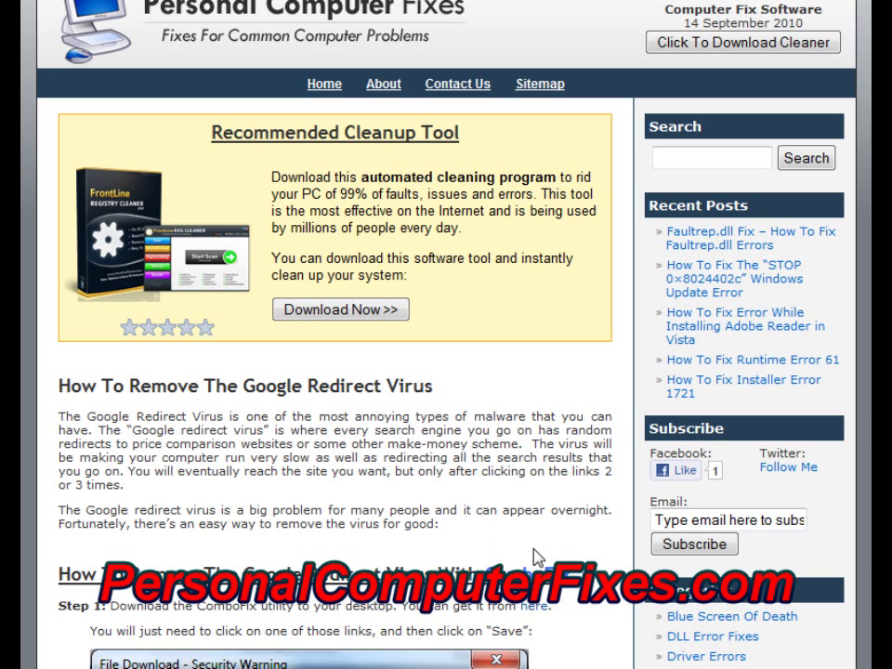
# Step: Download ComboFix.exe (3.66 MB) to the desktop and reposition its icon
pyautogui.click(537, 608)
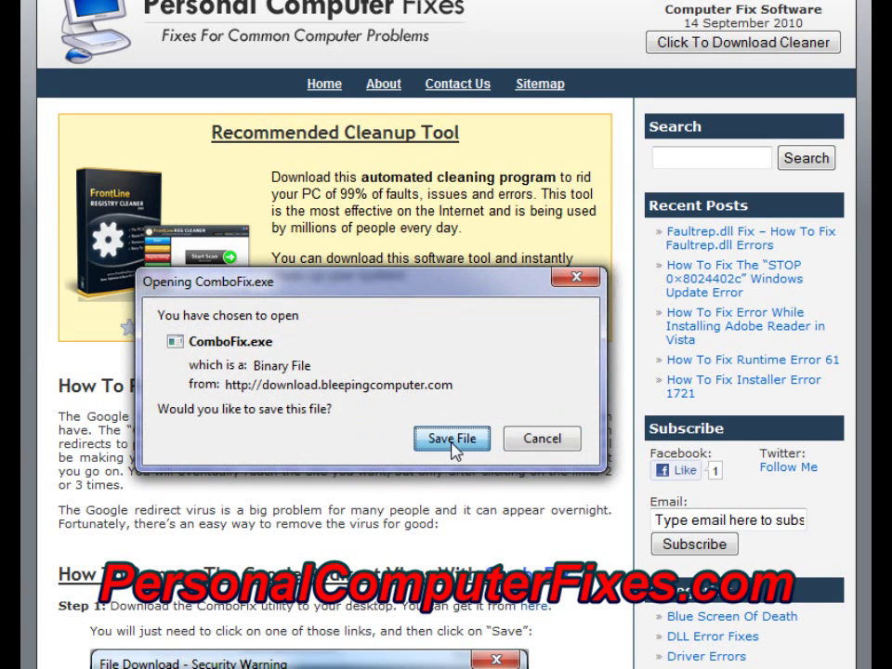
pyautogui.click(453, 441)
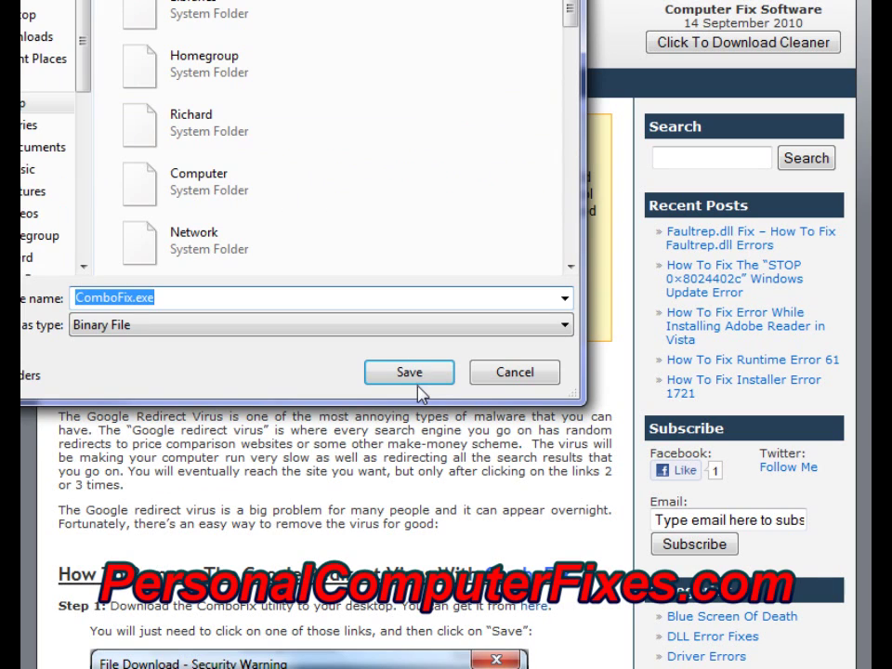
pyautogui.click(418, 389)
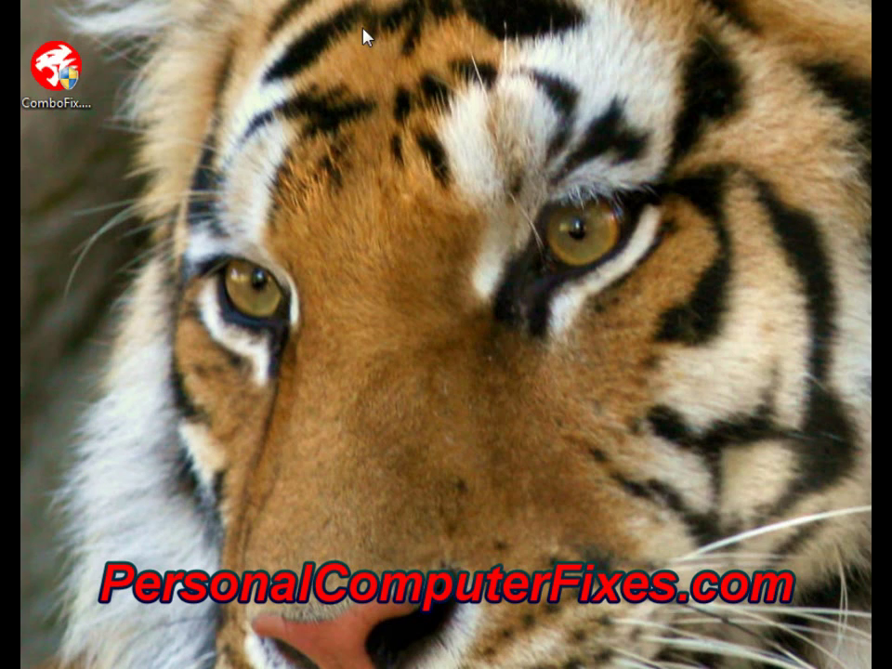
pyautogui.moveTo(53, 58); pyautogui.dragTo(209, 31)
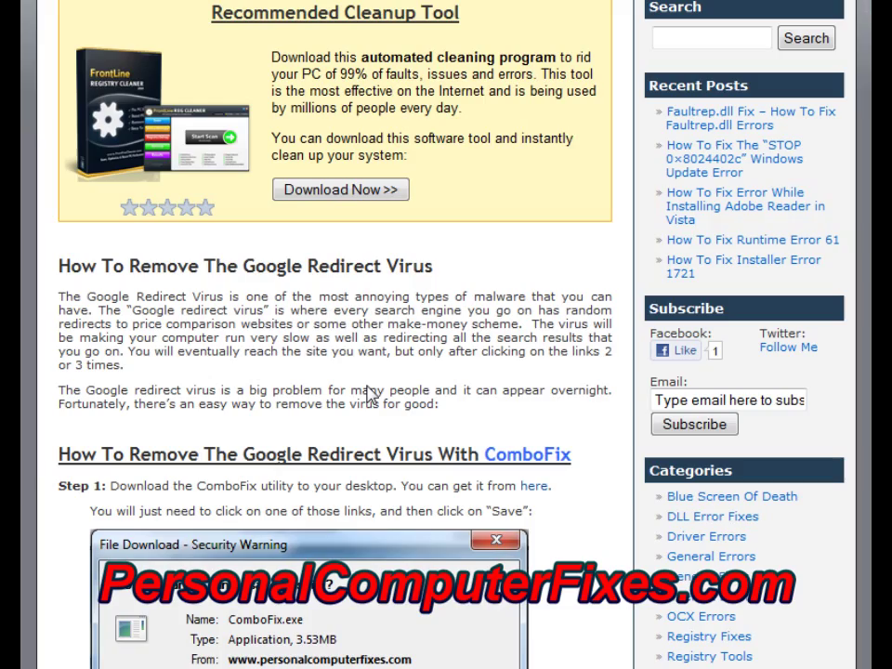
# Step: Scroll down to Step 2 of the guide, briefly highlighting its text
pyautogui.scroll(-3, 119, 358)
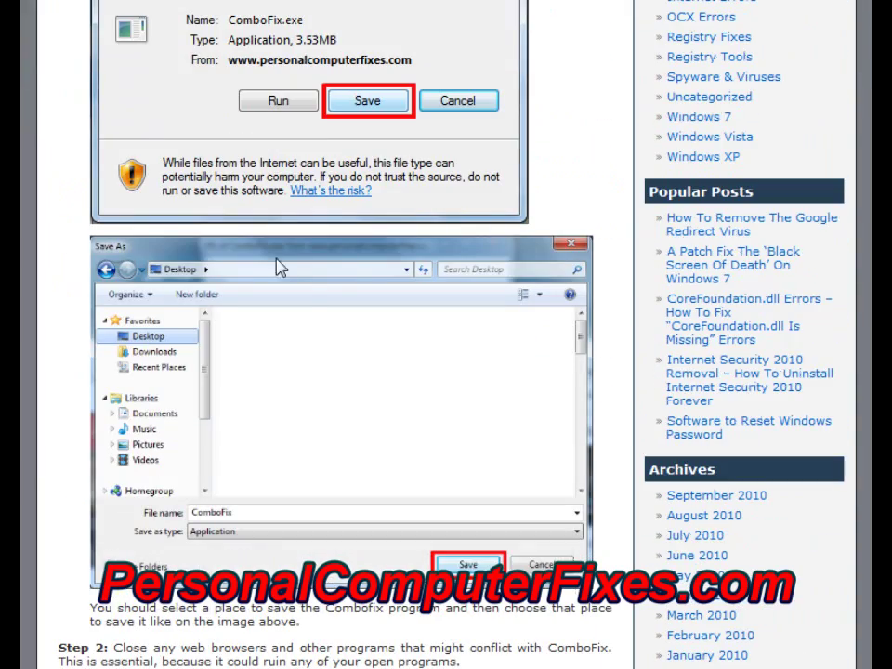
pyautogui.scroll(-6, 185, 334)
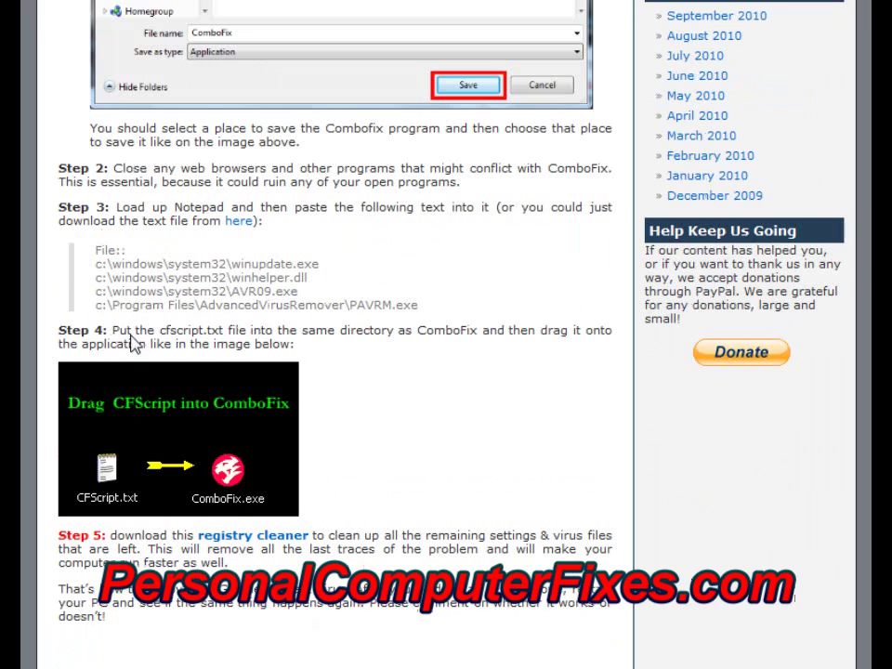
pyautogui.moveTo(133, 169); pyautogui.dragTo(523, 175)
pyautogui.click(525, 163)
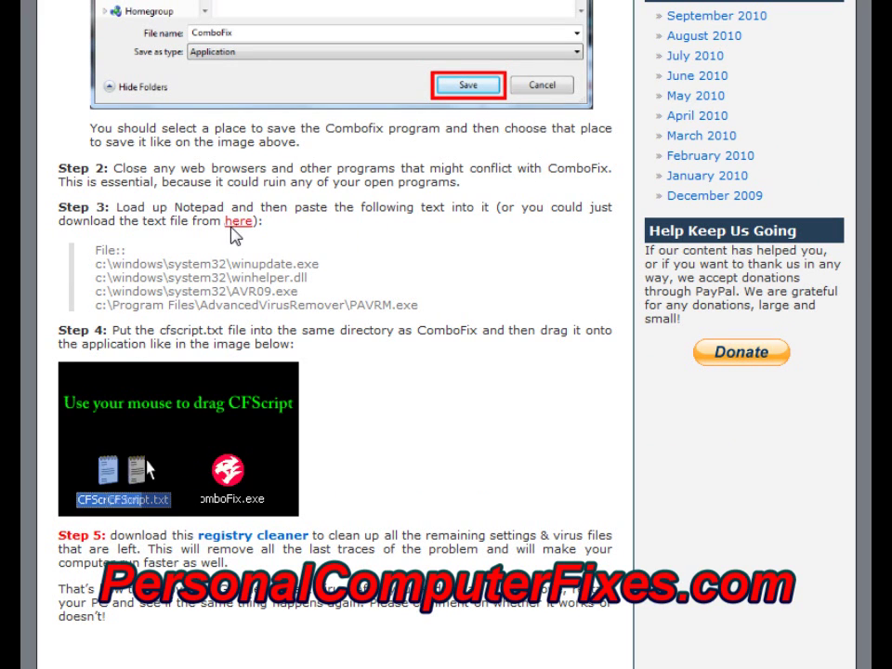
# Step: View Step 3's cfscript text file with its File:: script lines, then return to the guide
pyautogui.moveTo(118, 210); pyautogui.dragTo(172, 219)
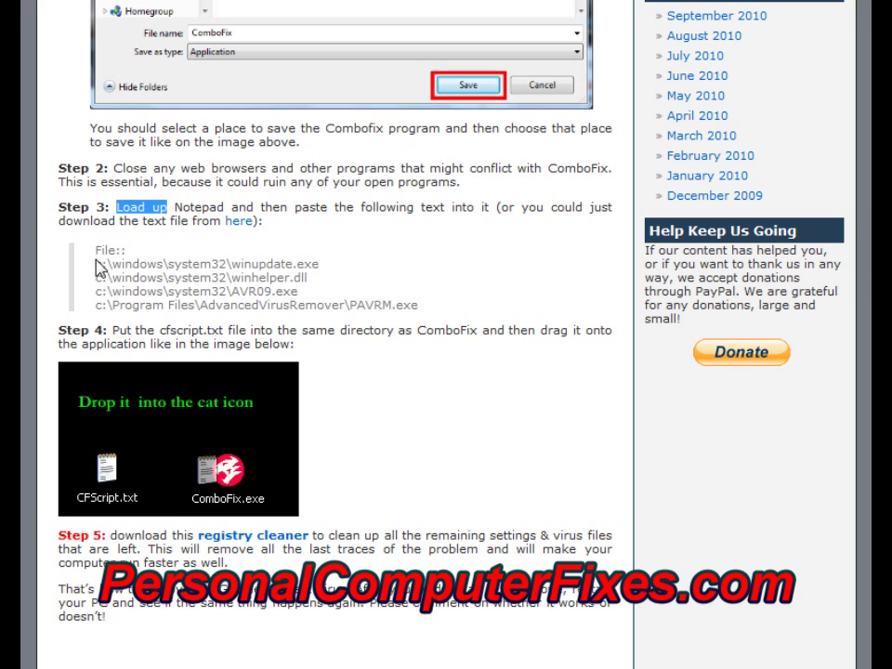
pyautogui.moveTo(95, 249); pyautogui.dragTo(467, 299)
pyautogui.click(402, 294)
pyautogui.click(238, 223)
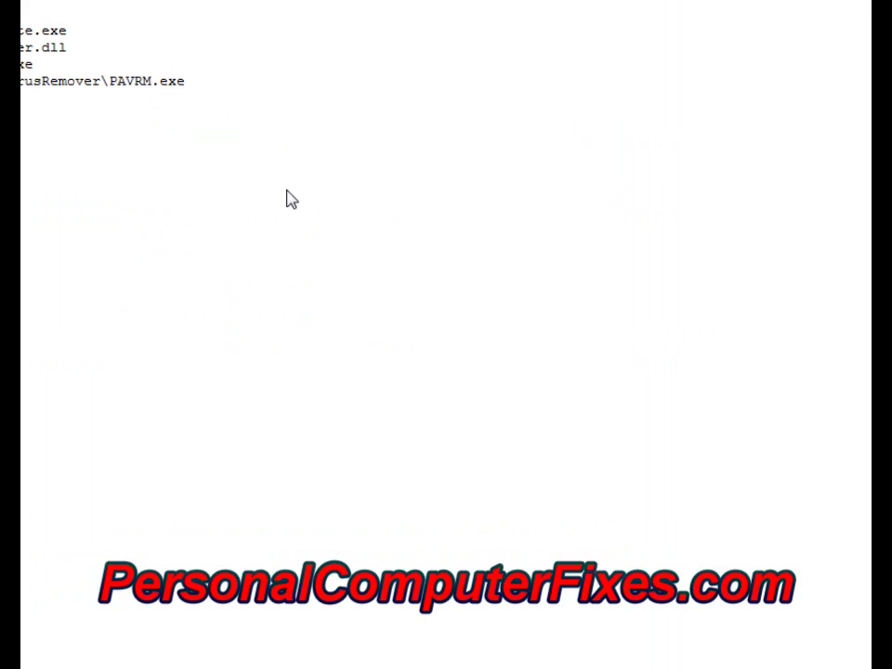
pyautogui.hotkey('alt', 'Left')
# Step: Save the Step 3 link as cfscript.txt (164 bytes) to the desktop beside ComboFix
pyautogui.rightClick(240, 223)
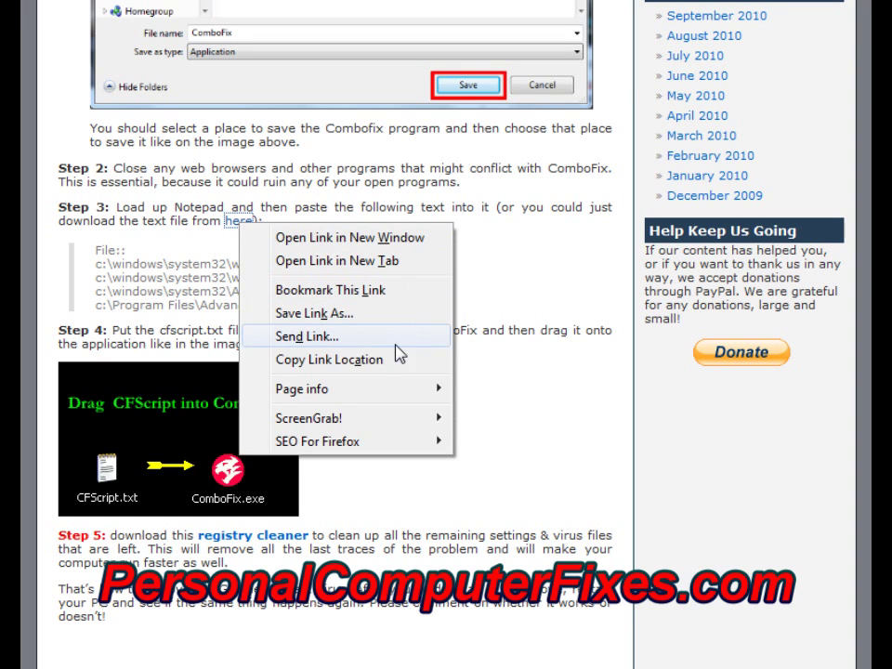
pyautogui.click(370, 316)
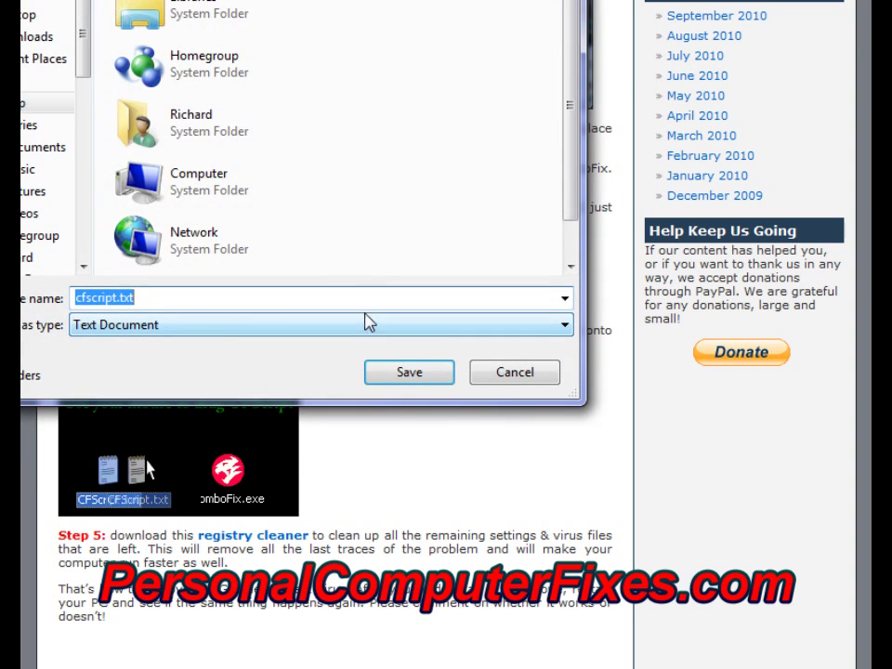
pyautogui.click(400, 377)
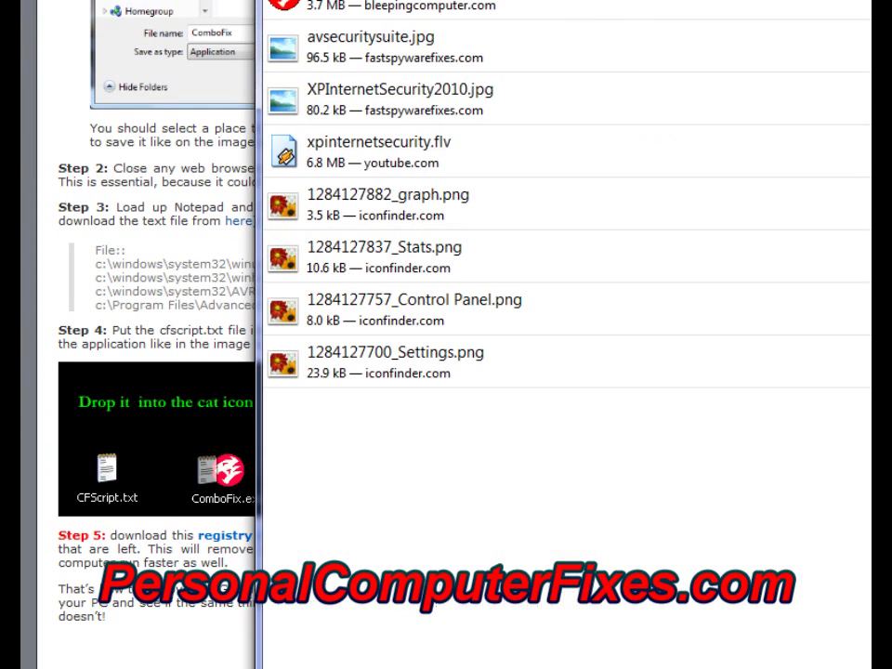
pyautogui.hotkey('alt', 'F4')
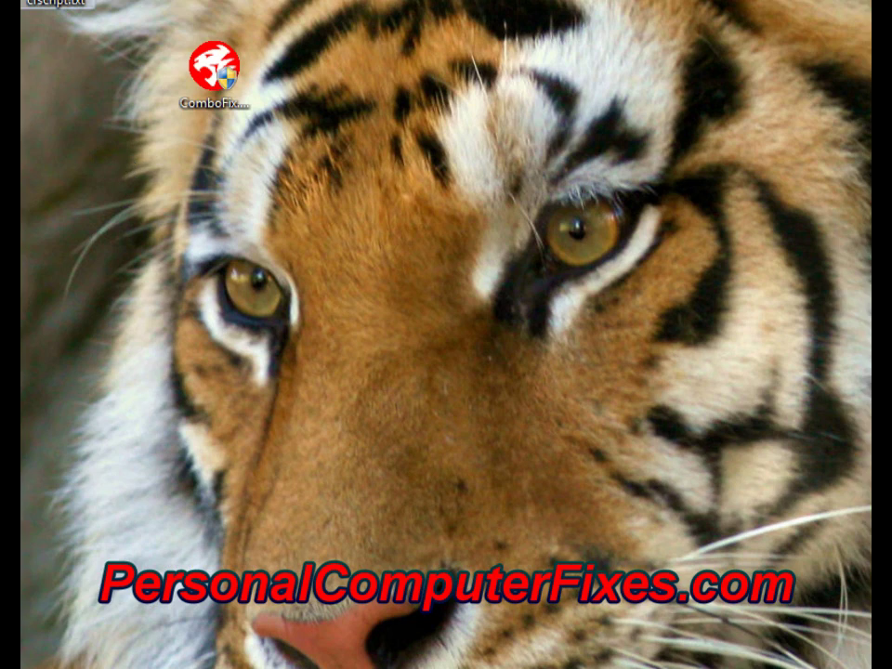
pyautogui.moveTo(56, 5); pyautogui.dragTo(297, 75)
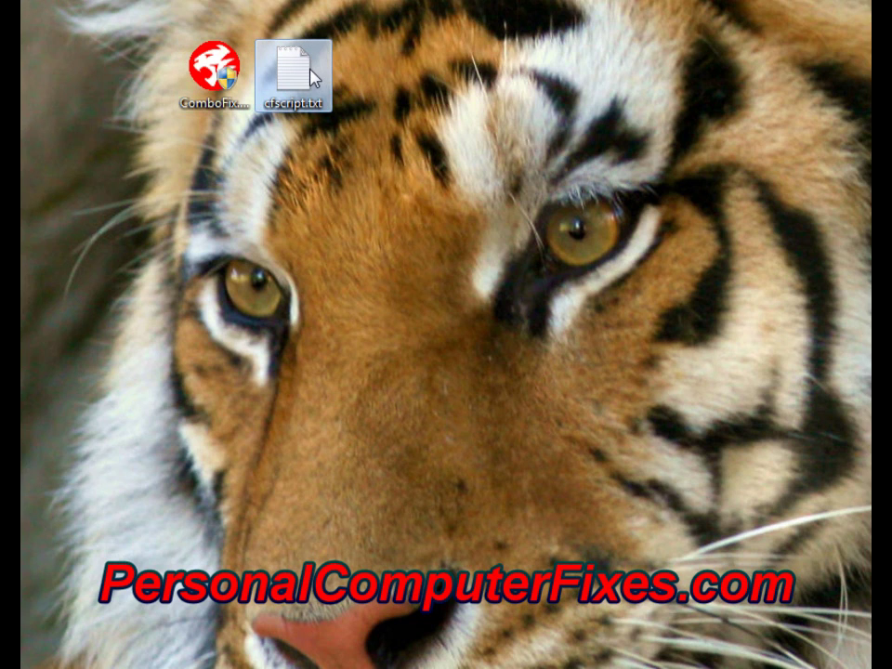
# Step: Drag cfscript.txt further right so it sits next to the ComboFix icon
pyautogui.moveTo(307, 76); pyautogui.dragTo(377, 91)
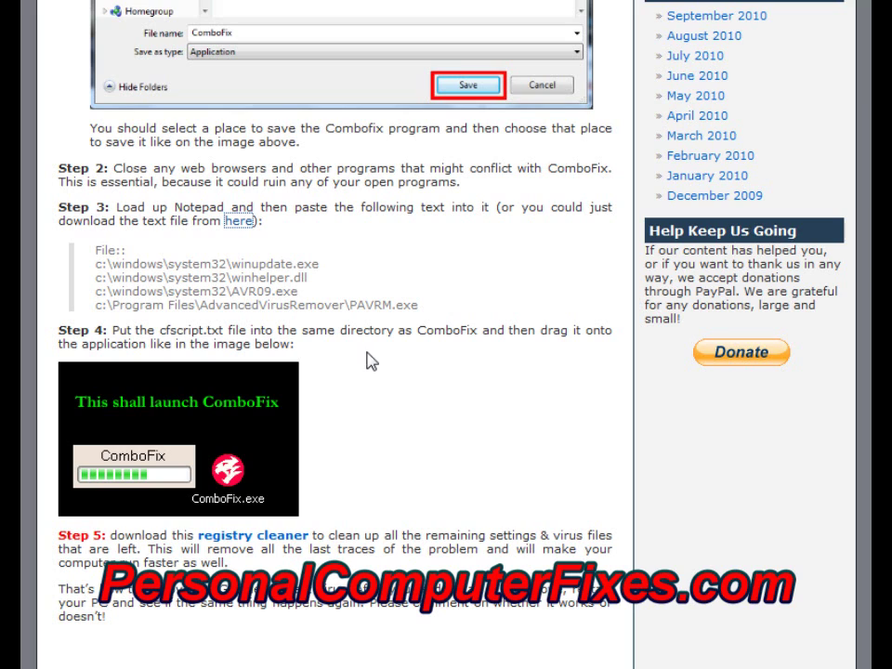